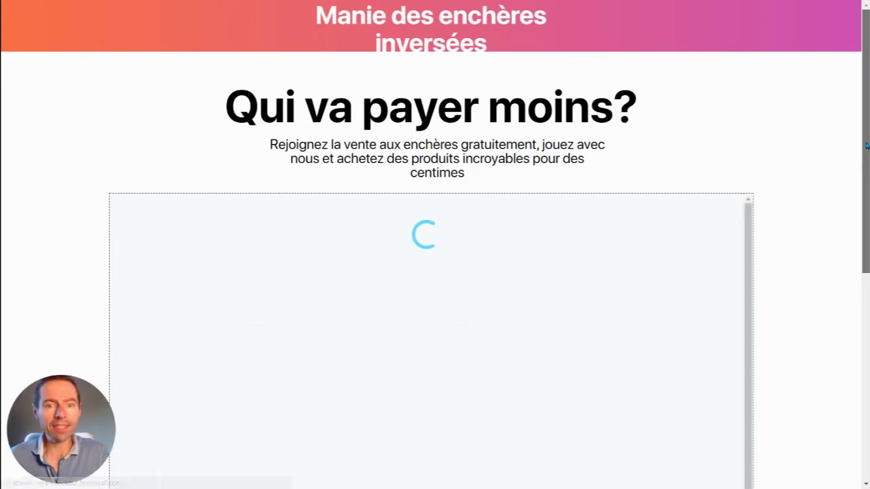
# Examine the Apple Watch Series 5 auction page, including its full bid list, remaining time and latest bids.
pyautogui.moveTo(866, 145); pyautogui.dragTo(849, 287)
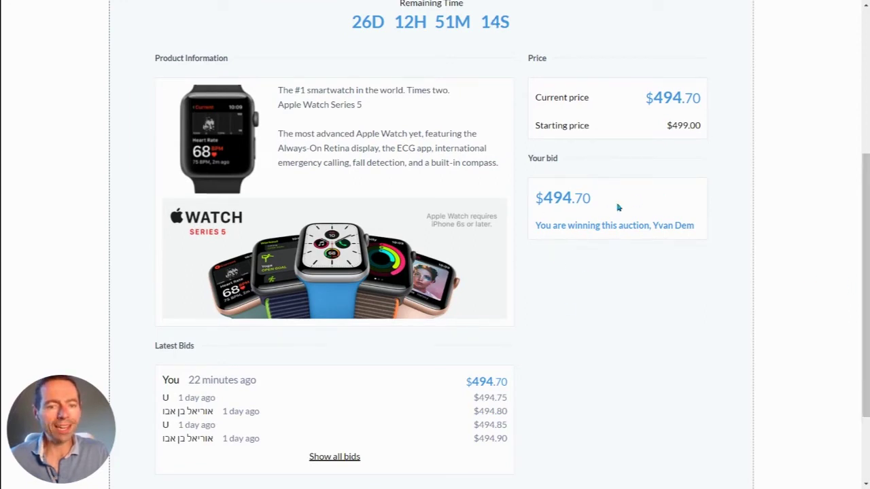
pyautogui.moveTo(865, 286); pyautogui.dragTo(865, 348)
pyautogui.click(312, 341)
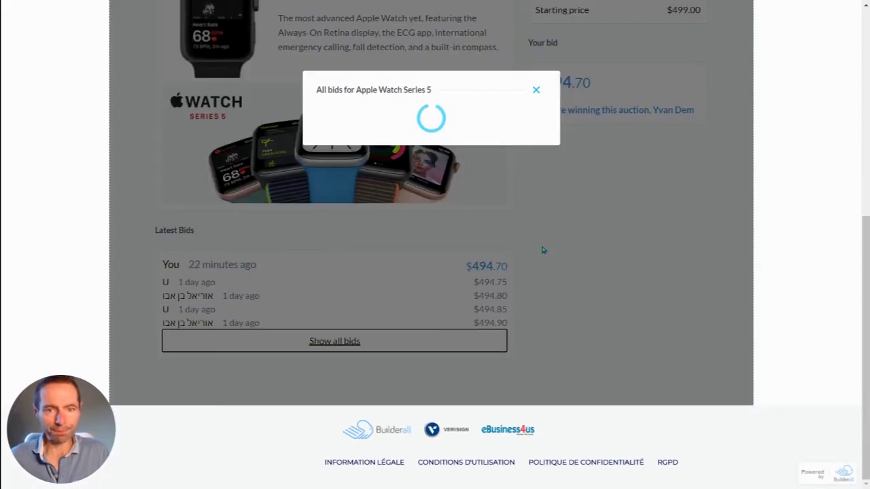
pyautogui.moveTo(555, 130)
pyautogui.mouseDown()
pyautogui.moveTo(555, 338)
pyautogui.moveTo(555, 131)
pyautogui.mouseUp()
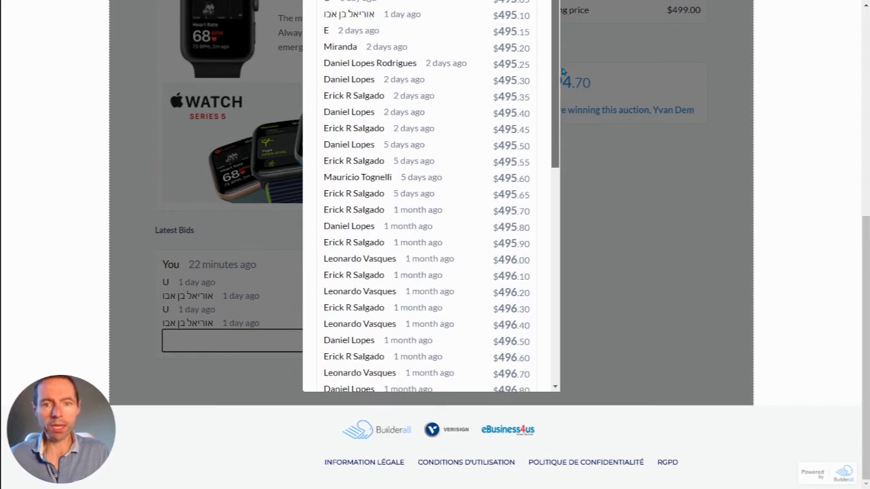
pyautogui.moveTo(868, 292); pyautogui.dragTo(868, 286)
pyautogui.scroll(3, 868, 286)
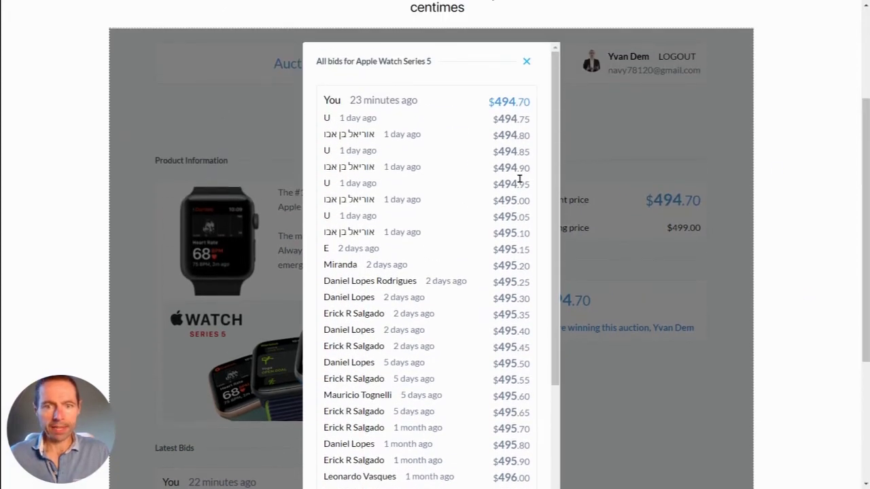
pyautogui.click(632, 131)
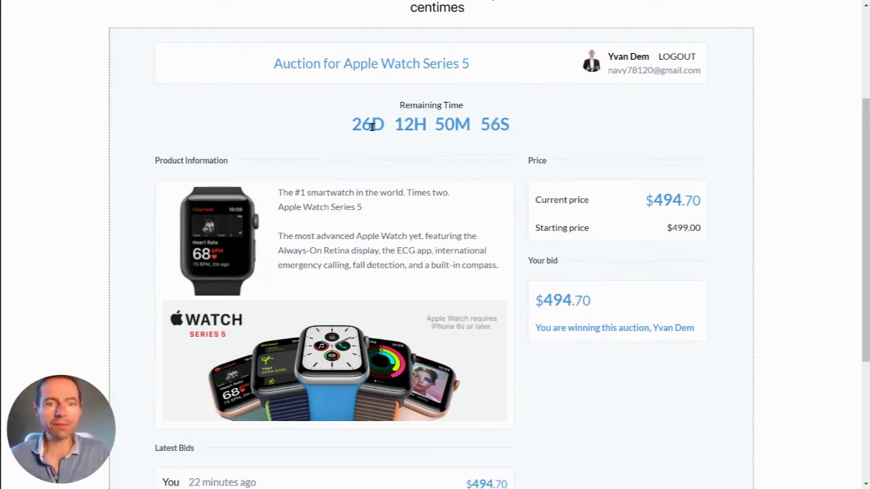
pyautogui.moveTo(866, 153); pyautogui.dragTo(857, 293)
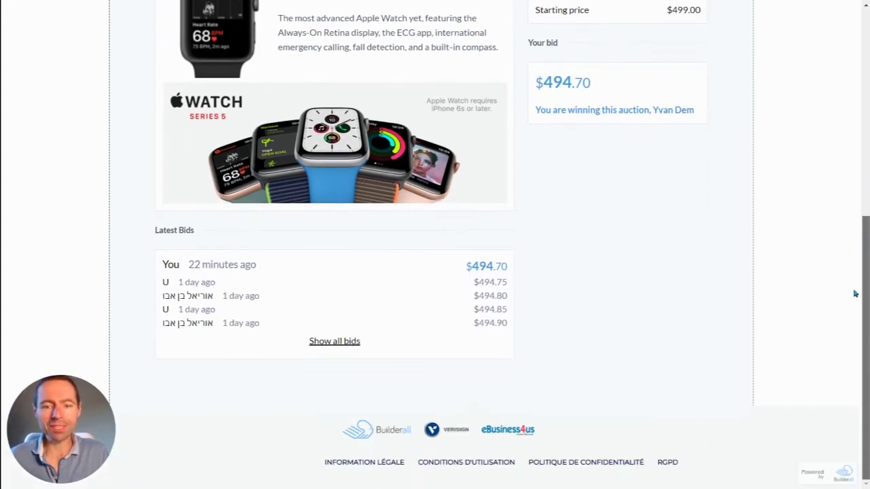
pyautogui.scroll(6, 857, 299)
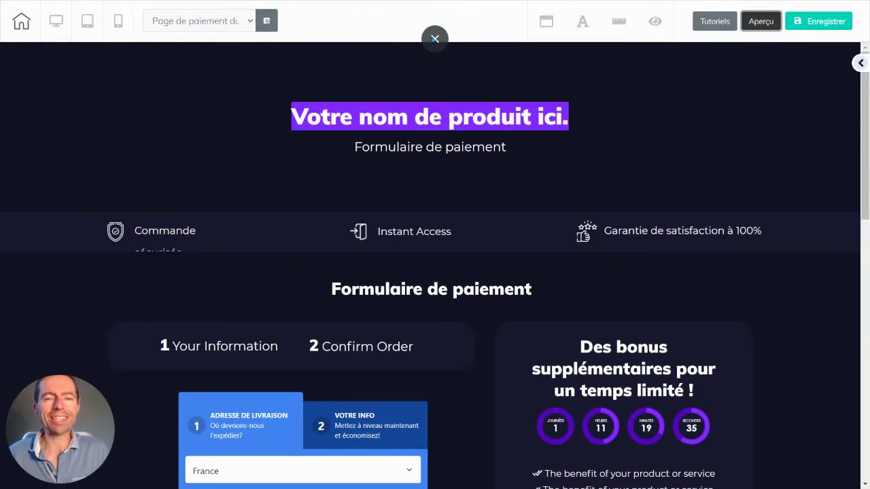
# Set the buy button text of the payment page's Super Checkout form to "Acheter" and save the form settings.
pyautogui.moveTo(866, 105); pyautogui.dragTo(868, 194)
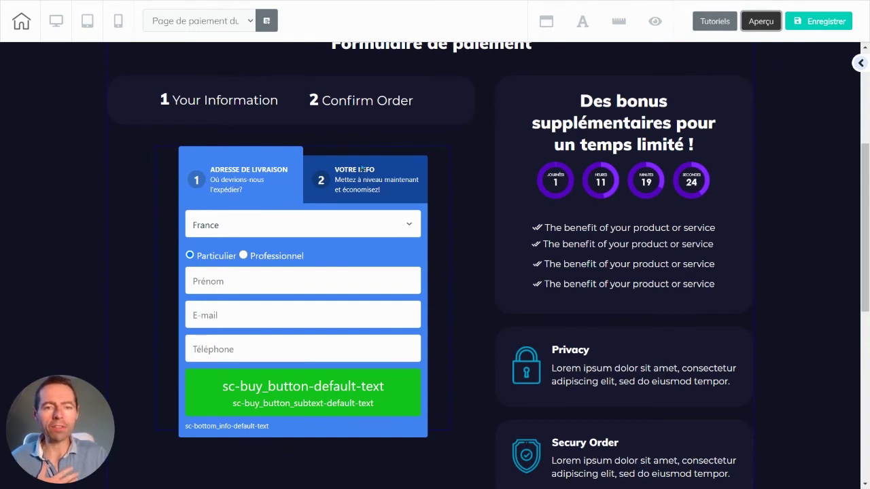
pyautogui.click(339, 158)
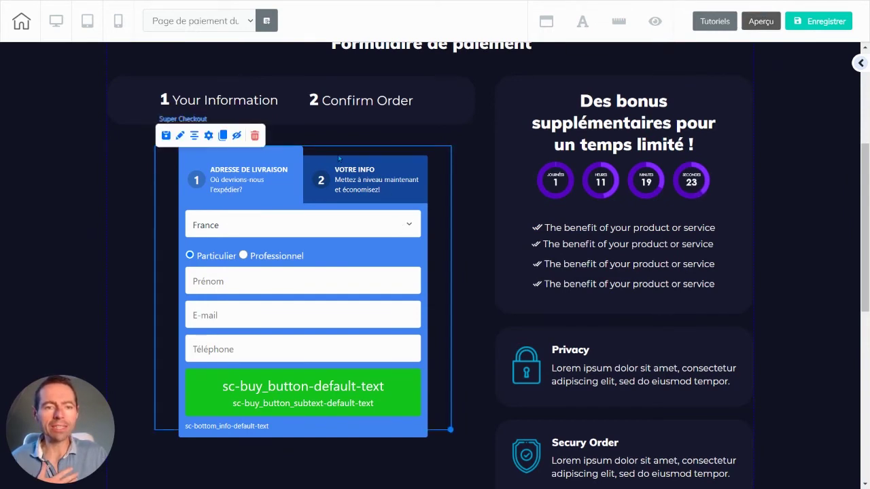
pyautogui.click(208, 137)
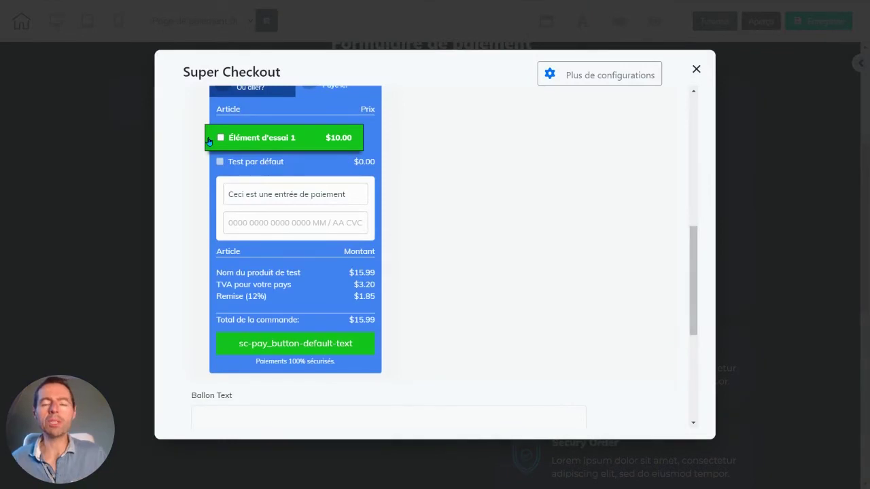
pyautogui.moveTo(693, 265); pyautogui.dragTo(703, 371)
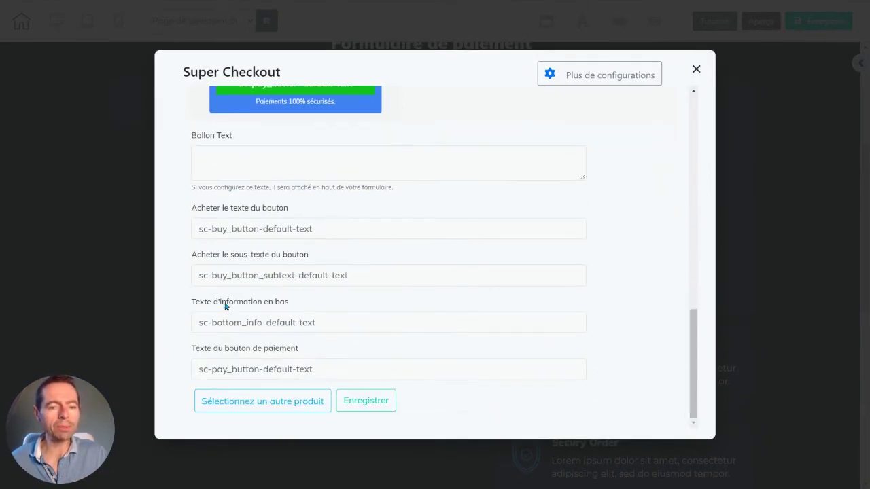
pyautogui.moveTo(336, 226); pyautogui.dragTo(181, 221)
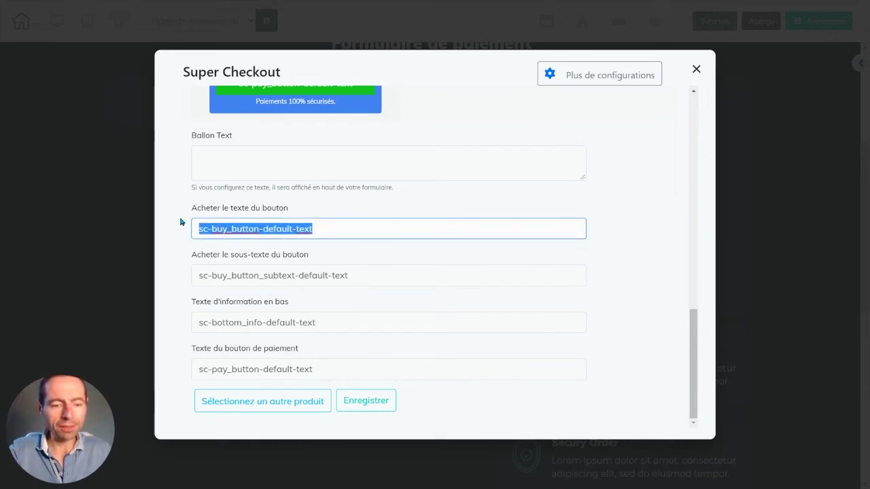
pyautogui.write('Acheter')
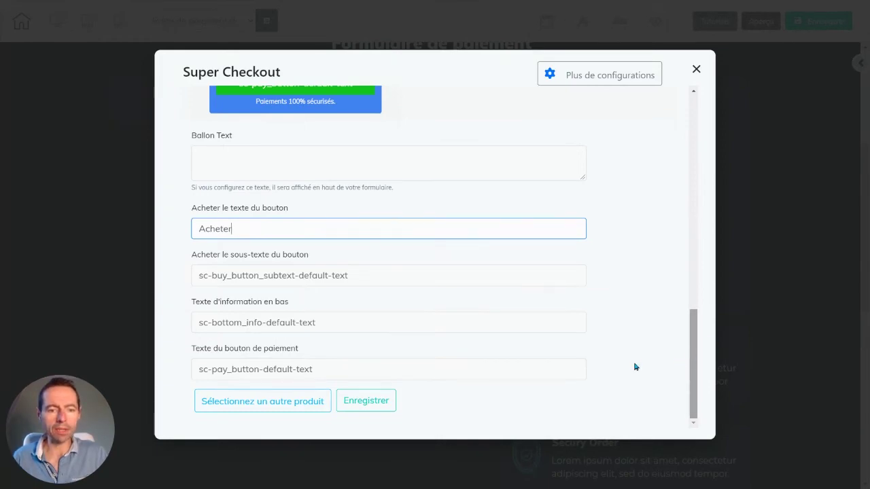
pyautogui.click(364, 401)
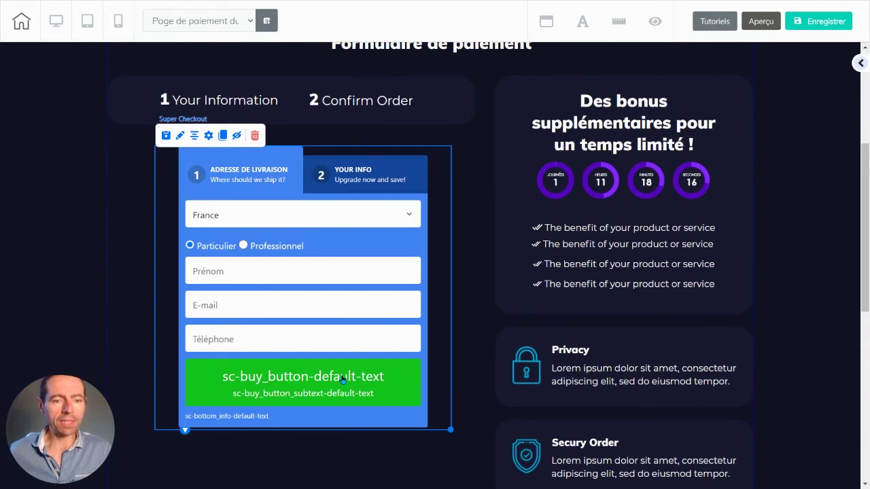
# Examine the Supercheckout element and its place in the library of elements that can be added to the page.
pyautogui.moveTo(866, 168); pyautogui.dragTo(868, 98)
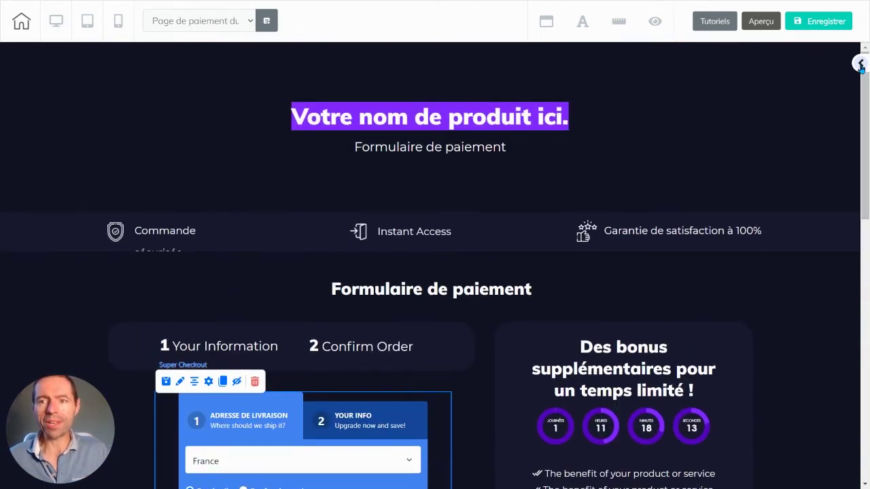
pyautogui.click(862, 65)
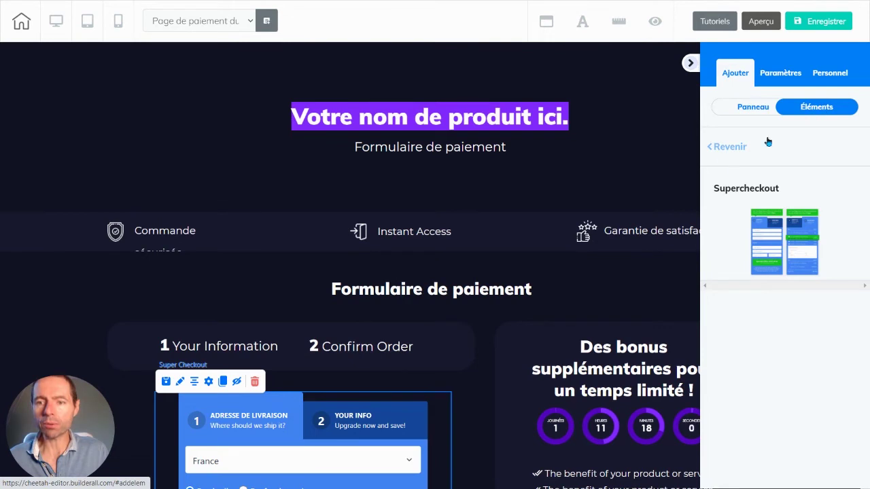
pyautogui.moveTo(757, 232)
pyautogui.mouseDown()
pyautogui.moveTo(458, 383)
pyautogui.moveTo(443, 382)
pyautogui.moveTo(754, 217)
pyautogui.mouseUp()
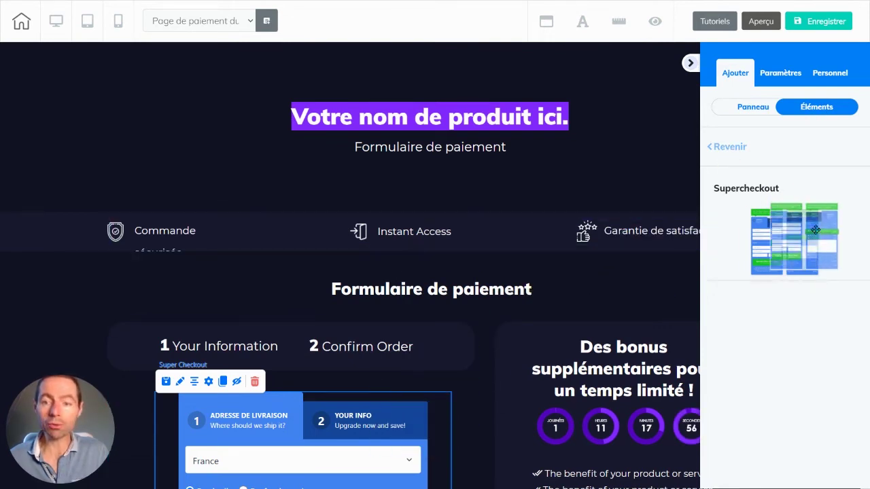
pyautogui.moveTo(742, 155); pyautogui.dragTo(734, 147)
pyautogui.click(729, 147)
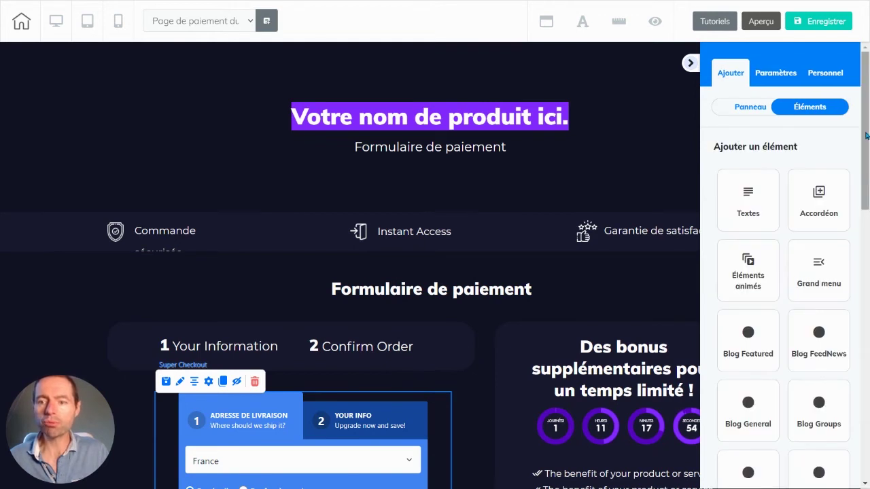
pyautogui.scroll(-1, 868, 159)
pyautogui.scroll(-5, 867, 160)
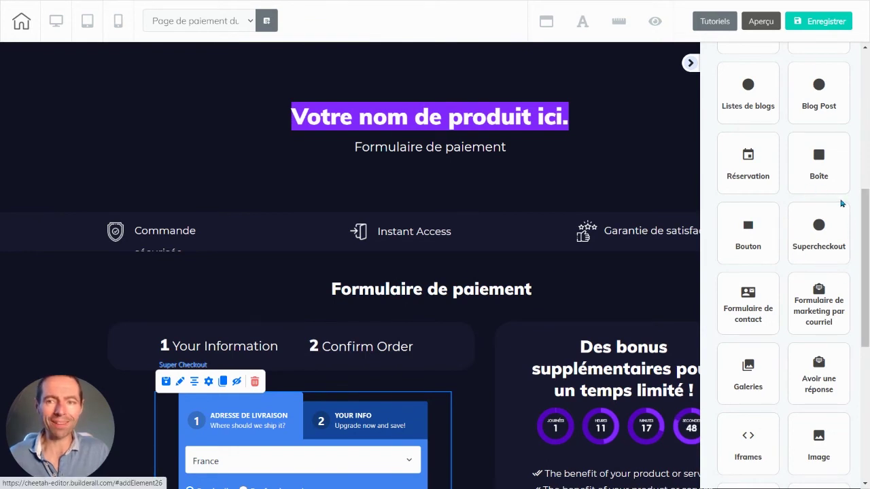
# Reopen the Super Checkout form's configuration, preview the Bleu profond, Orange and Noir themes, and select the blanc theme.
pyautogui.click(211, 383)
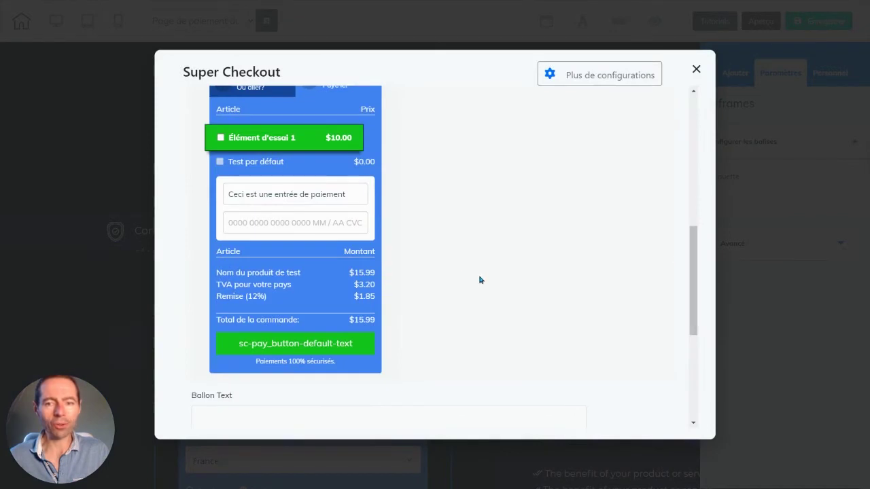
pyautogui.moveTo(688, 270); pyautogui.dragTo(705, 121)
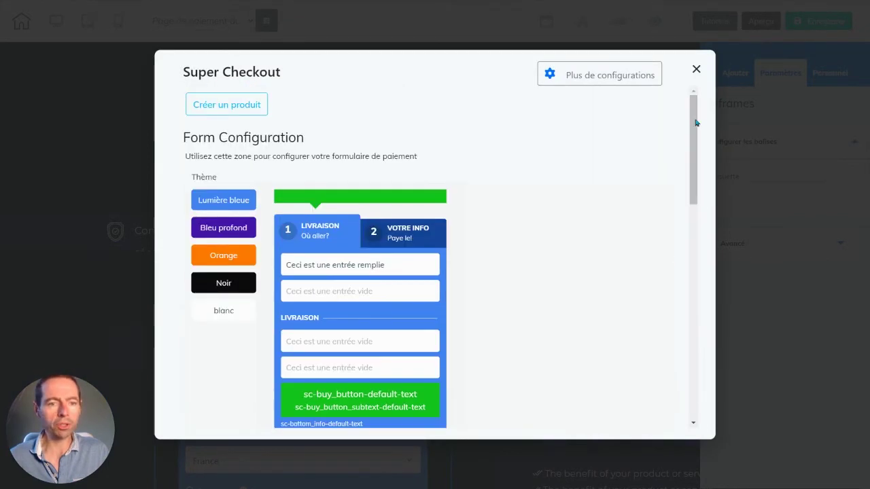
pyautogui.scroll(-3, 424, 119)
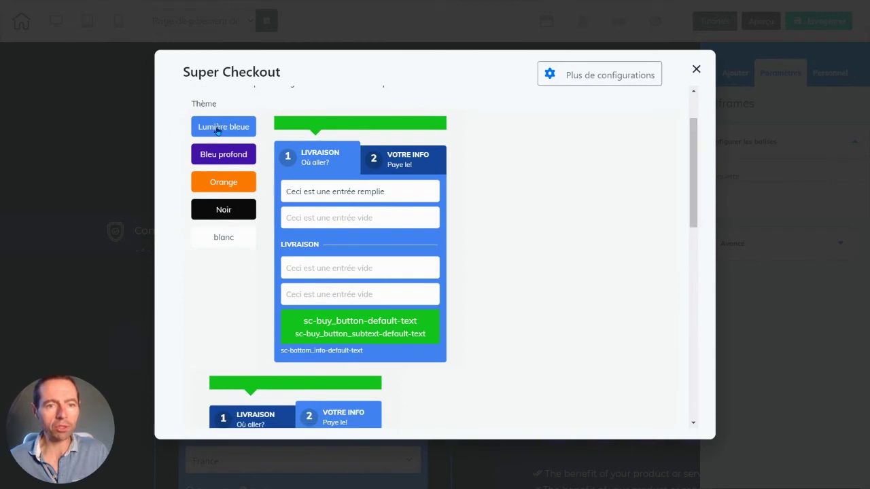
pyautogui.click(218, 155)
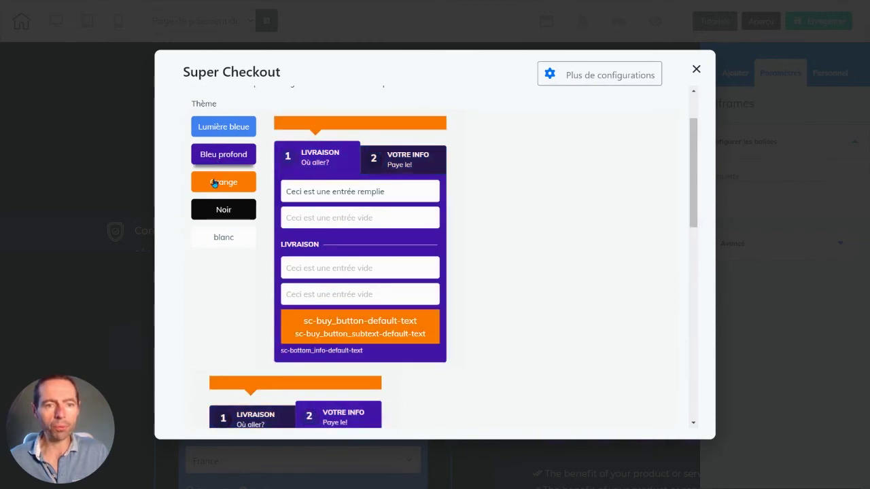
pyautogui.click(214, 183)
pyautogui.click(219, 211)
pyautogui.click(221, 241)
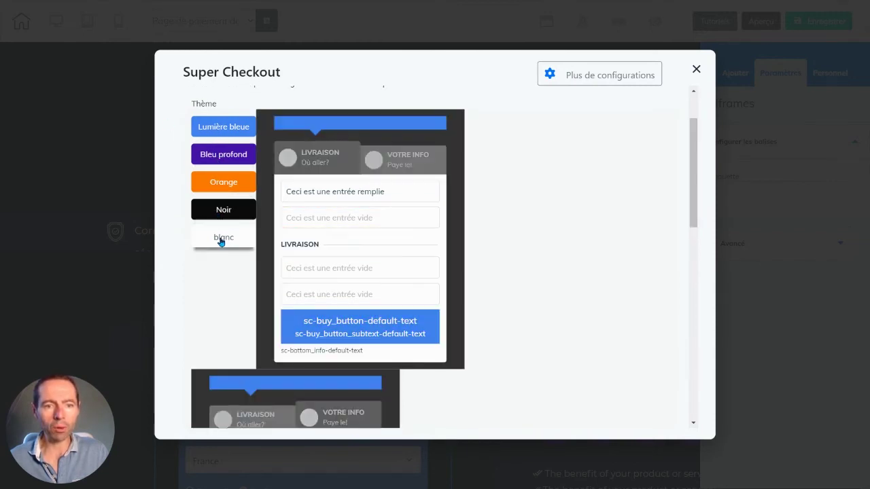
# Open the additional configurations of the Super Checkout form.
pyautogui.moveTo(692, 155)
pyautogui.mouseDown()
pyautogui.moveTo(701, 382)
pyautogui.moveTo(699, 168)
pyautogui.mouseUp()
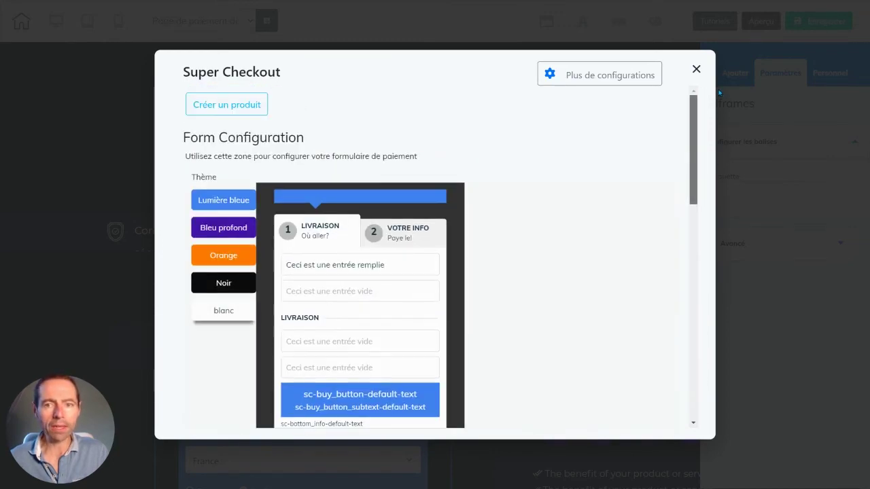
pyautogui.click(601, 86)
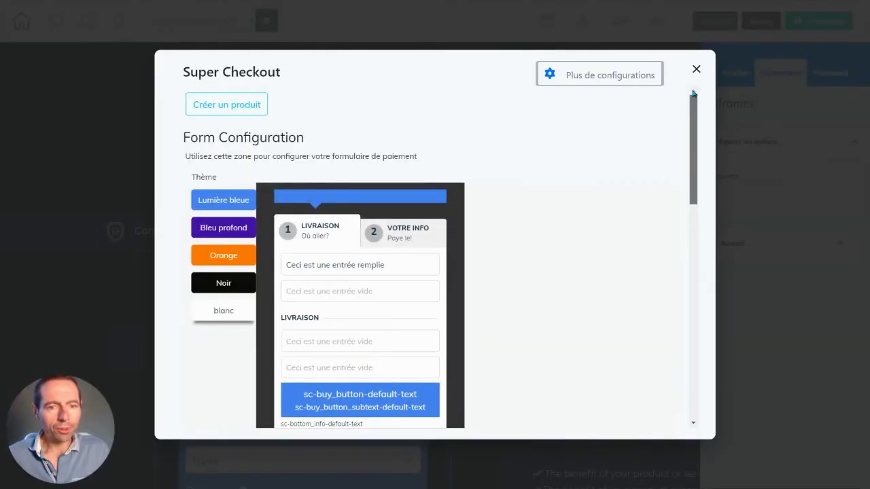
pyautogui.moveTo(694, 94)
pyautogui.mouseDown()
pyautogui.moveTo(694, 319)
pyautogui.moveTo(685, 90)
pyautogui.mouseUp()
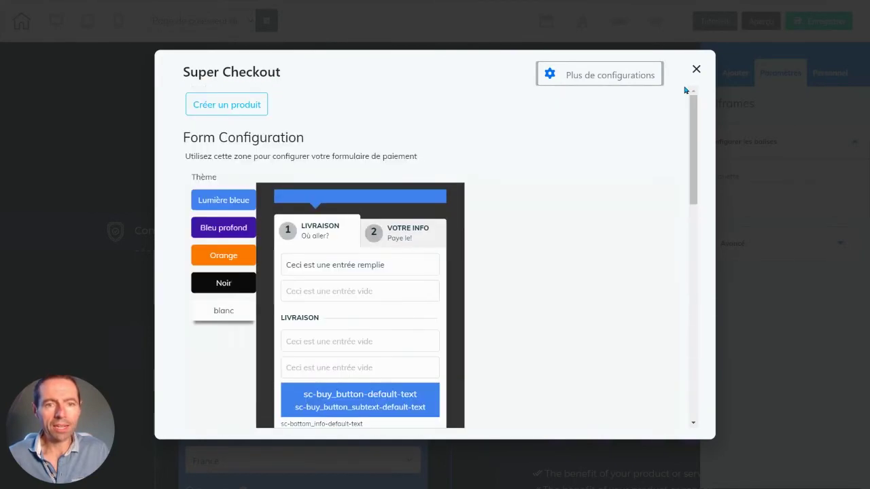
# Start a new Super Checkout product named "Test pour les nuls" and paste the copied text as its description.
pyautogui.click(187, 108)
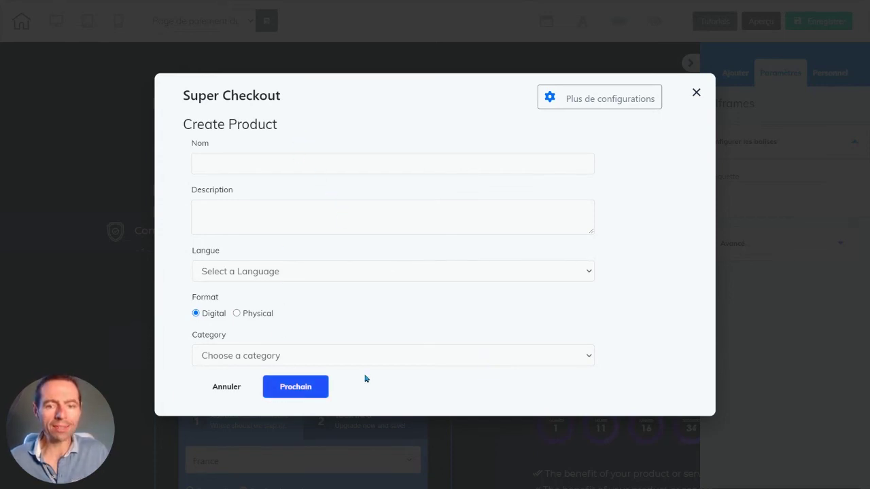
pyautogui.click(268, 164)
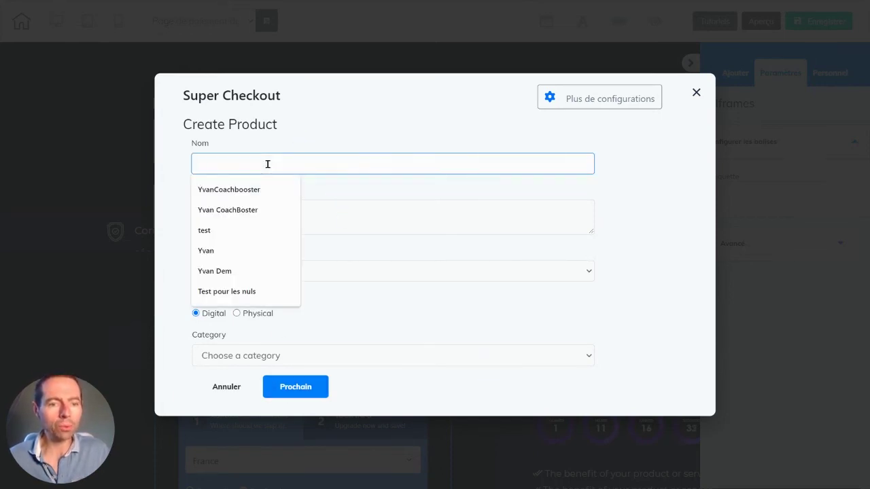
pyautogui.click(264, 292)
pyautogui.click(264, 222)
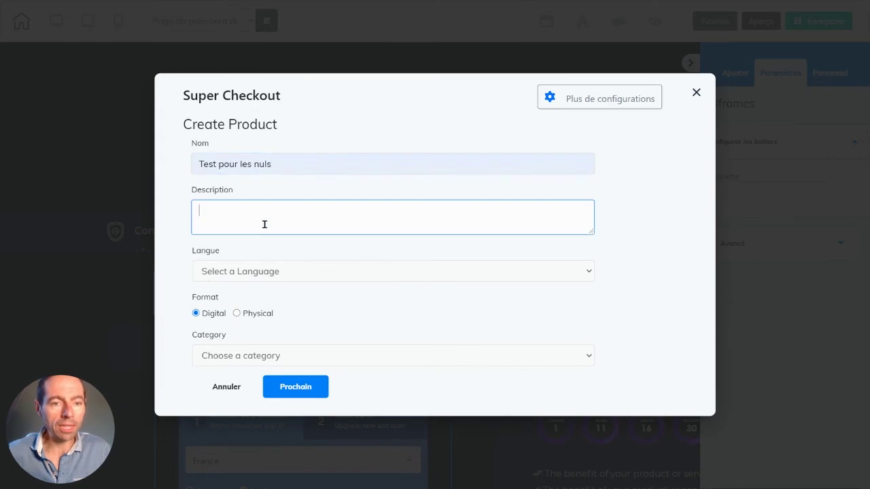
pyautogui.hotkey('ctrl', 'v')
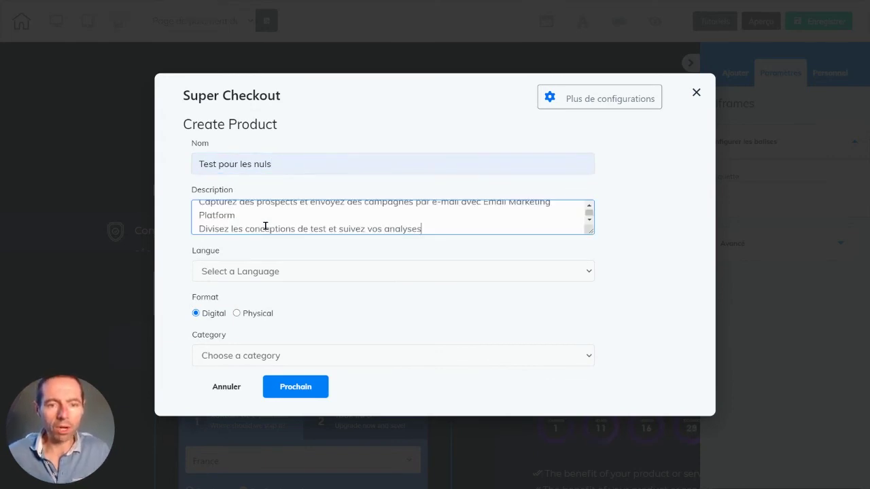
# Set the product's language to Français and its category to eBooks or media files, and continue to the payment settings.
pyautogui.click(294, 271)
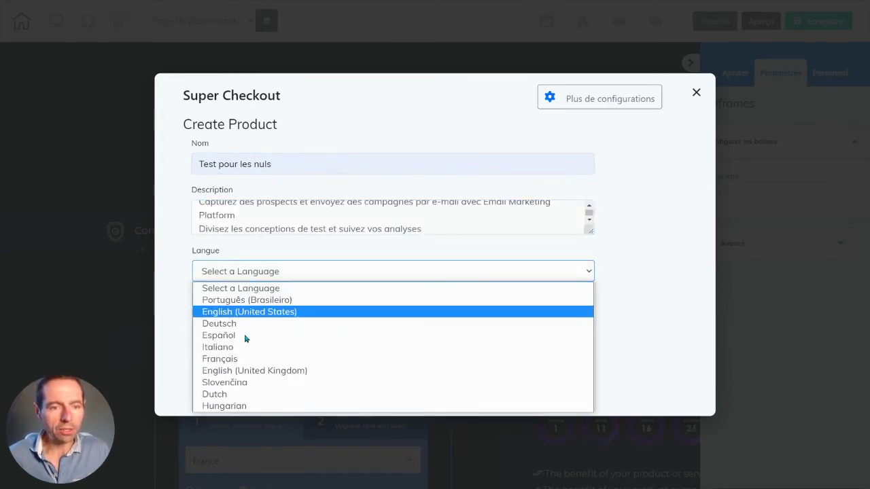
pyautogui.click(264, 359)
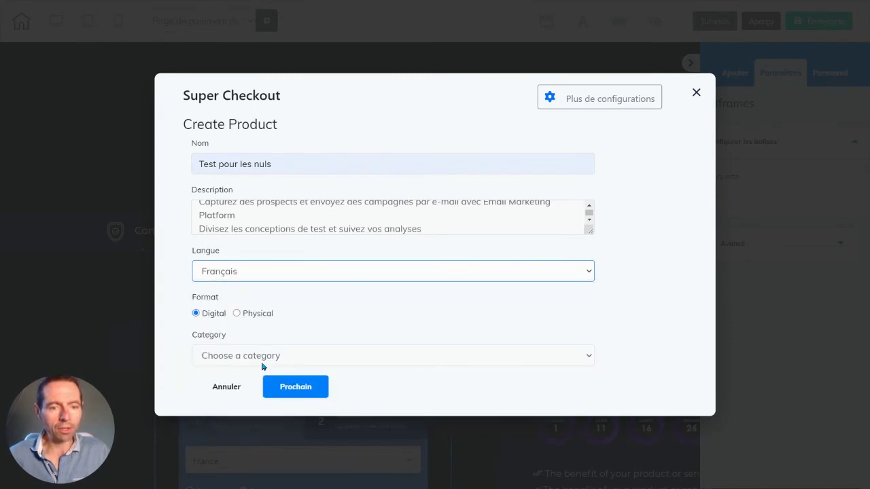
pyautogui.click(262, 361)
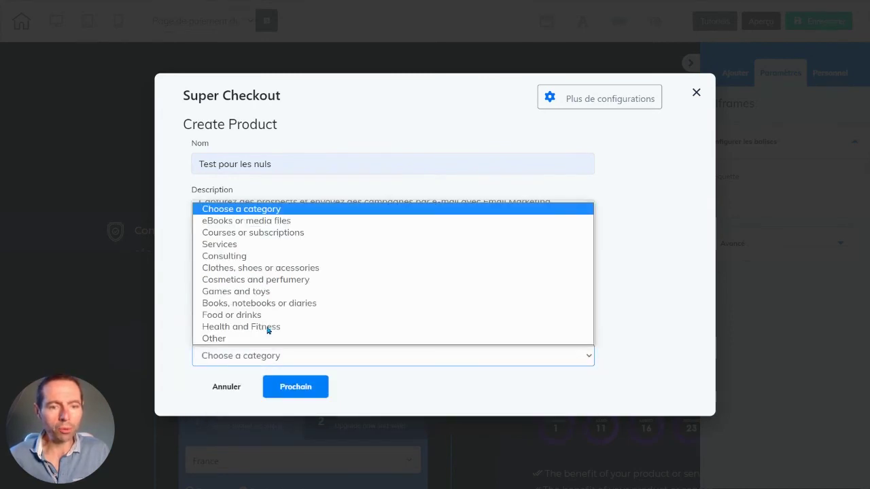
pyautogui.click(248, 223)
pyautogui.click(291, 391)
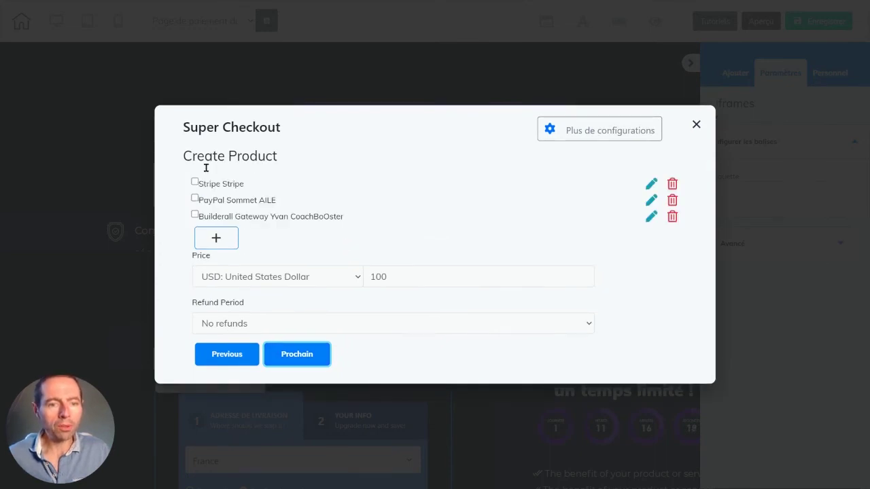
# Enable the Builderall Gateway payment method, set the currency to EUR: Euro and the refund period to 7, and continue to the page settings.
pyautogui.click(194, 214)
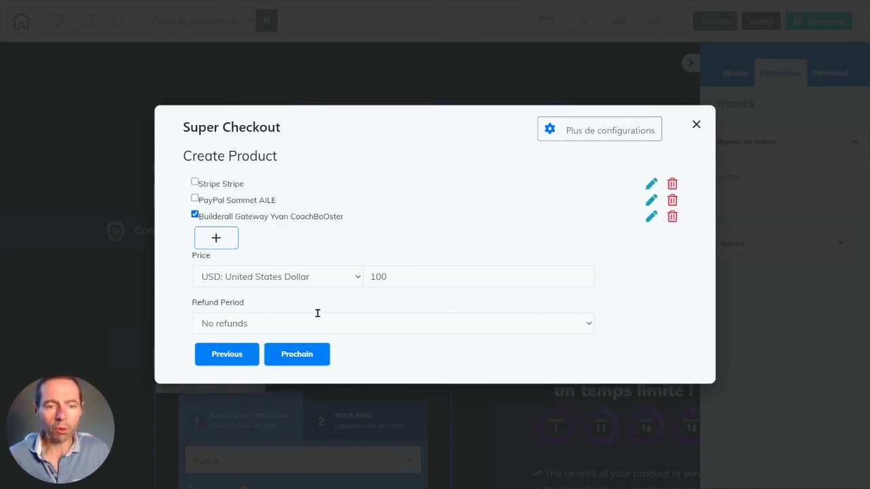
pyautogui.click(319, 279)
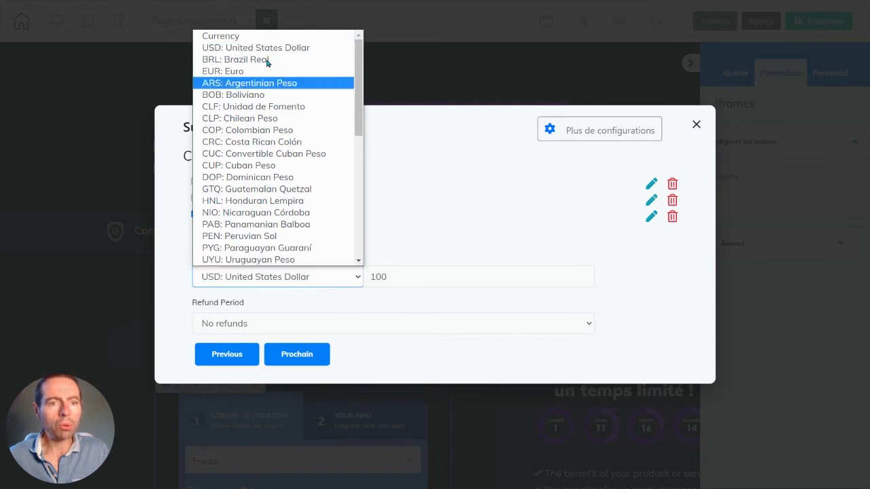
pyautogui.click(246, 70)
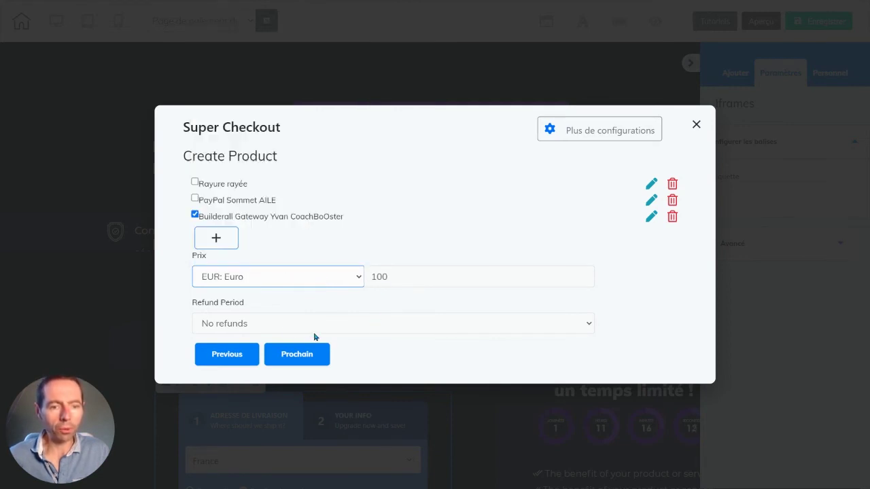
pyautogui.click(291, 326)
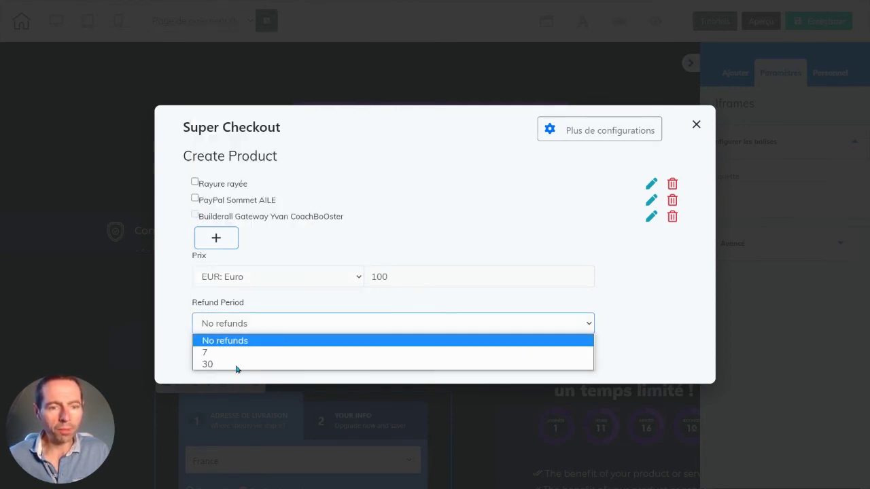
pyautogui.click(233, 356)
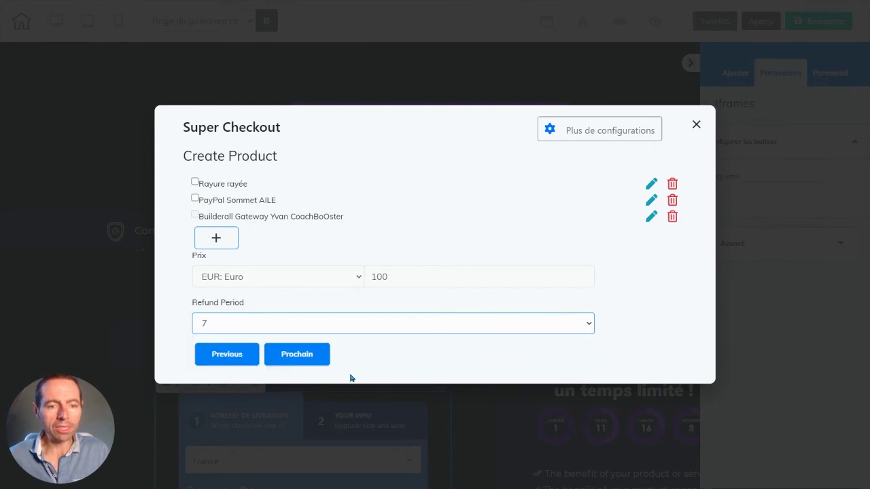
pyautogui.click(296, 364)
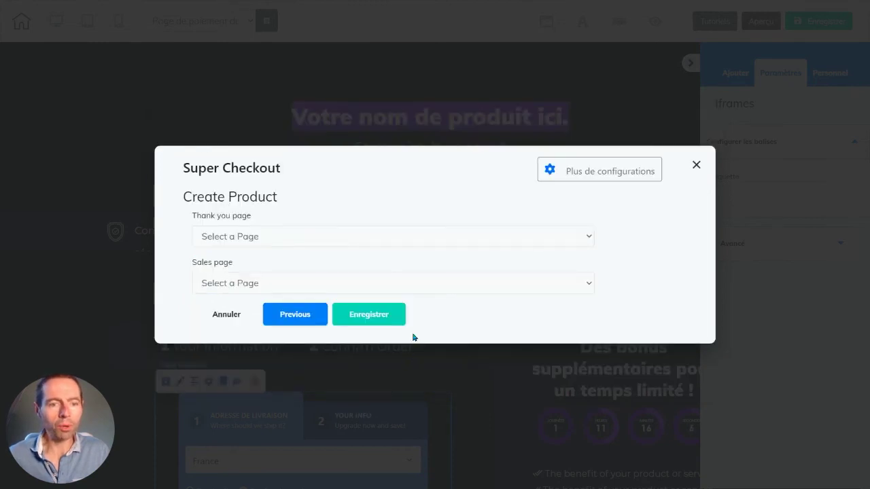
# Set both the thank you page and the sales page to Dark Theme Checkout Page and save the product.
pyautogui.click(286, 237)
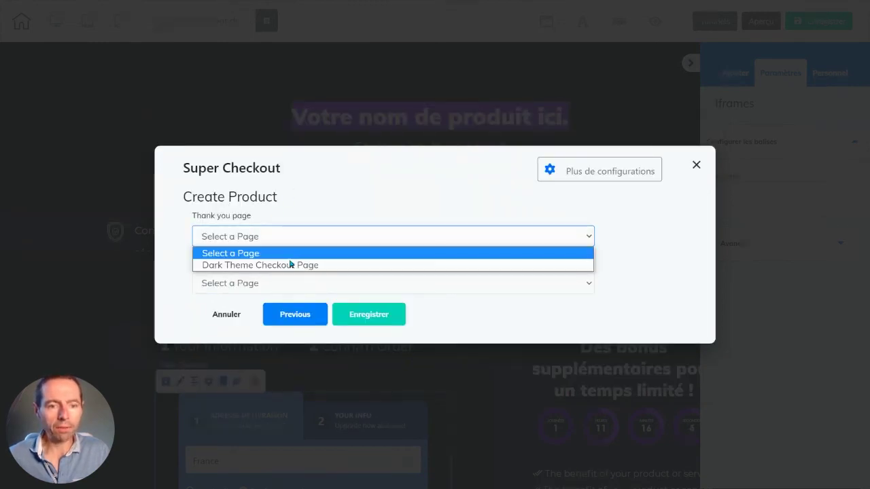
pyautogui.click(289, 266)
pyautogui.click(283, 286)
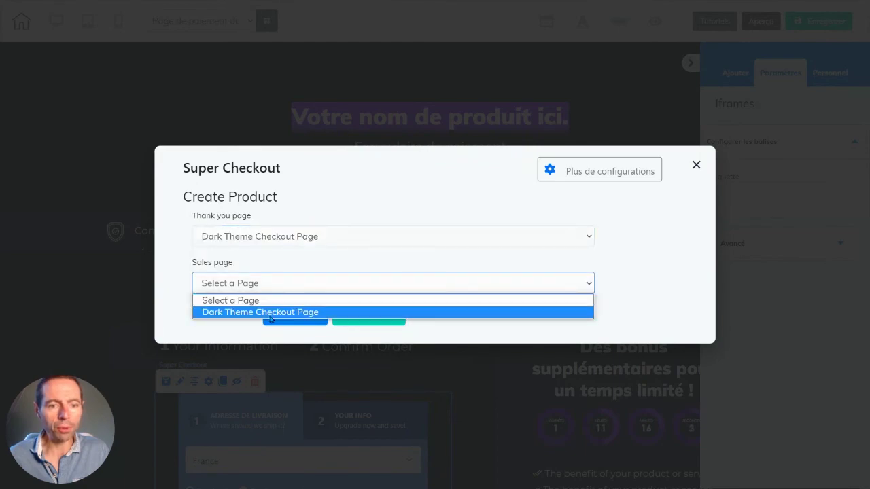
pyautogui.click(271, 314)
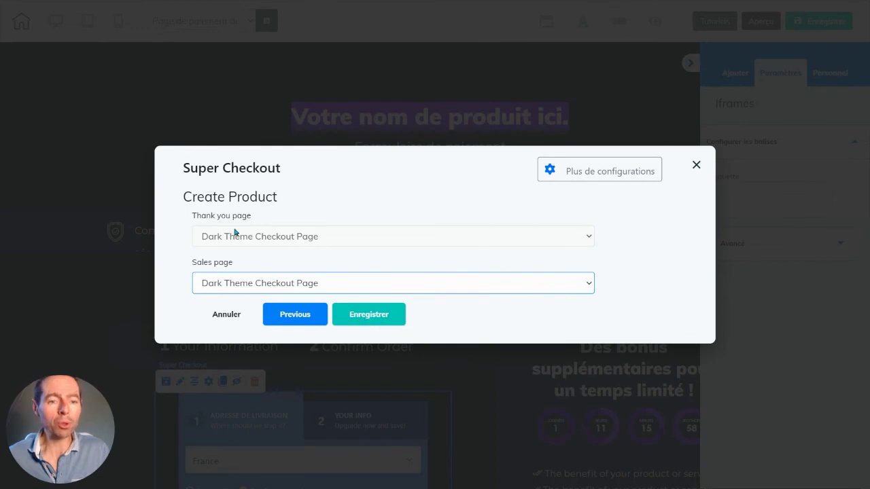
pyautogui.click(368, 317)
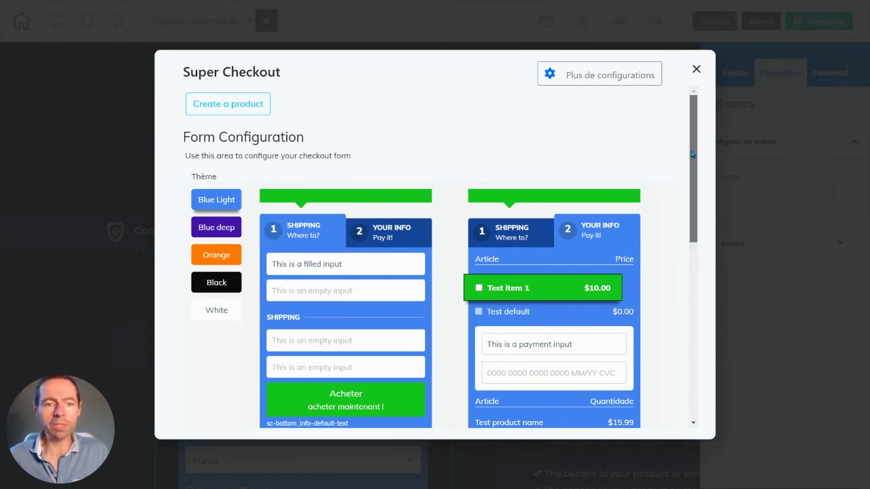
# Save the Super Checkout form configuration and review the form on the page.
pyautogui.moveTo(692, 154); pyautogui.dragTo(713, 356)
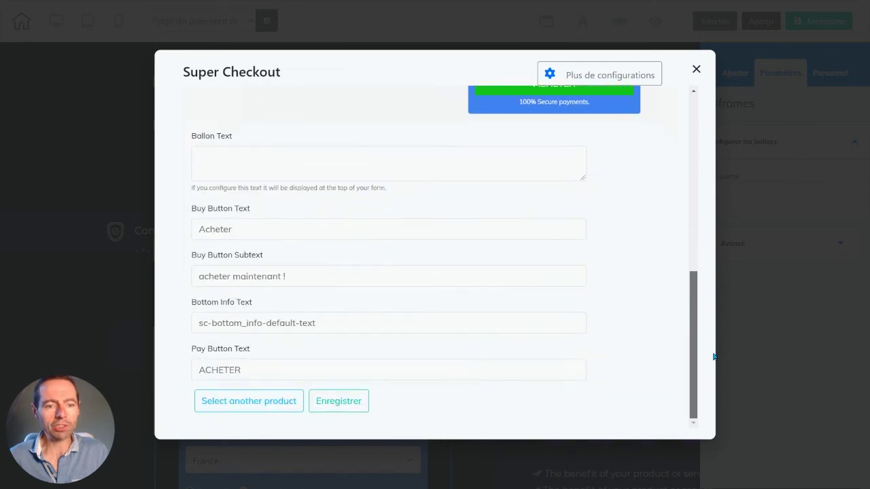
pyautogui.click(323, 400)
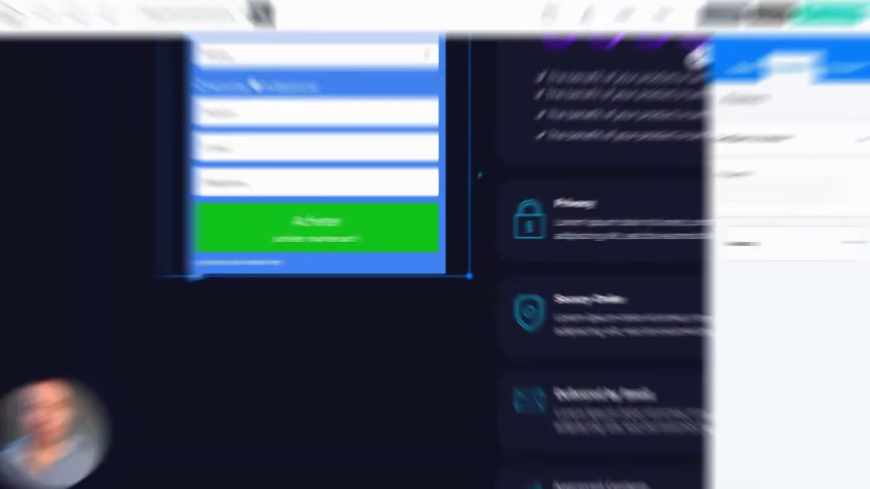
pyautogui.scroll(5, 430, 318)
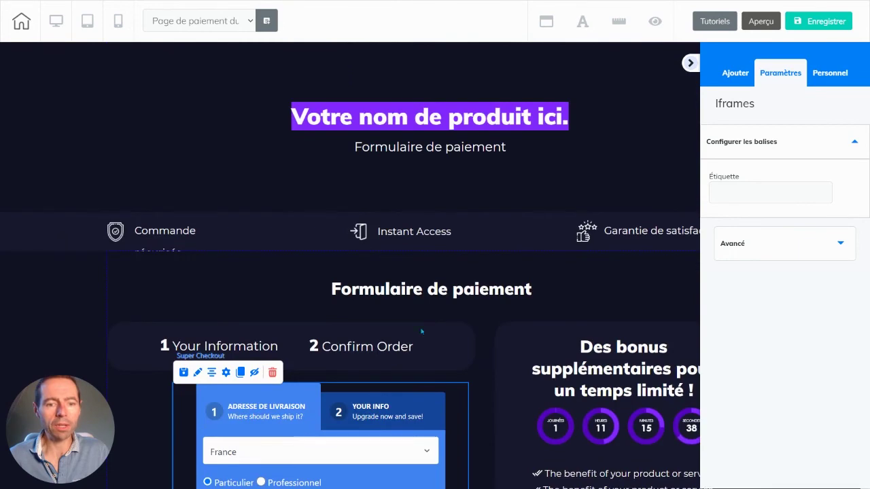
pyautogui.scroll(-5, 426, 323)
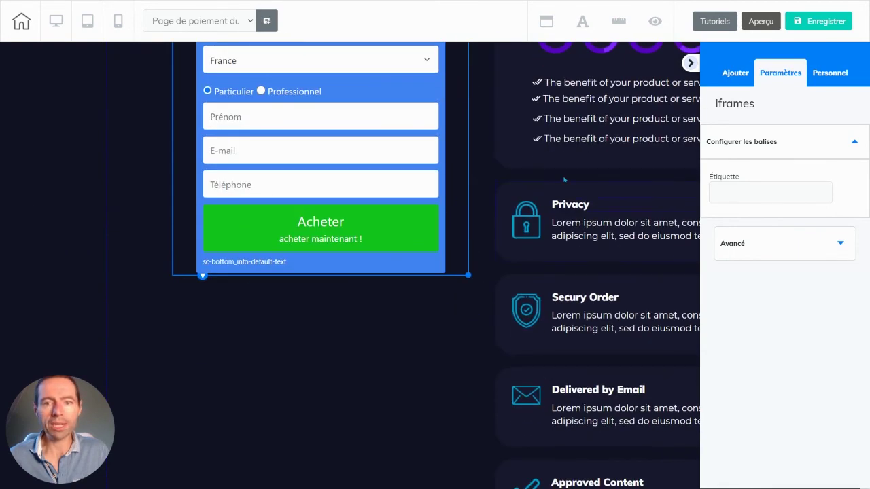
pyautogui.scroll(5, 508, 164)
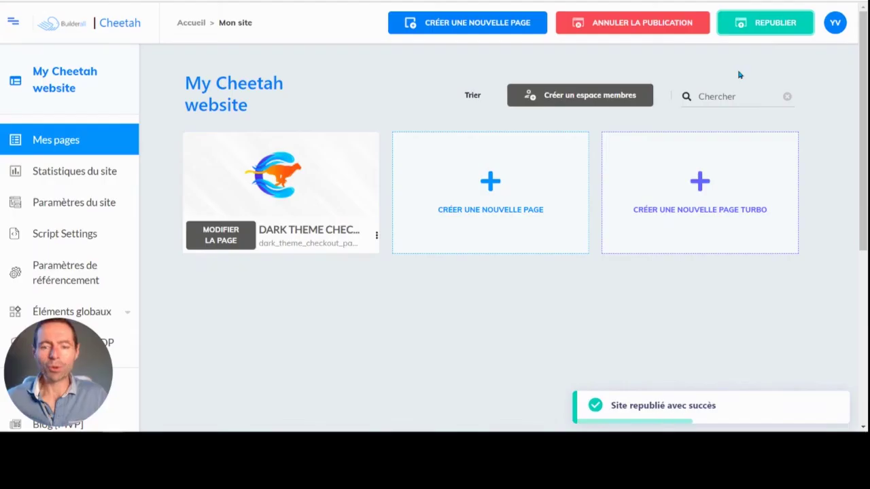
# Open the live version of the Dark Theme Checkout page at its payment form.
pyautogui.click(376, 237)
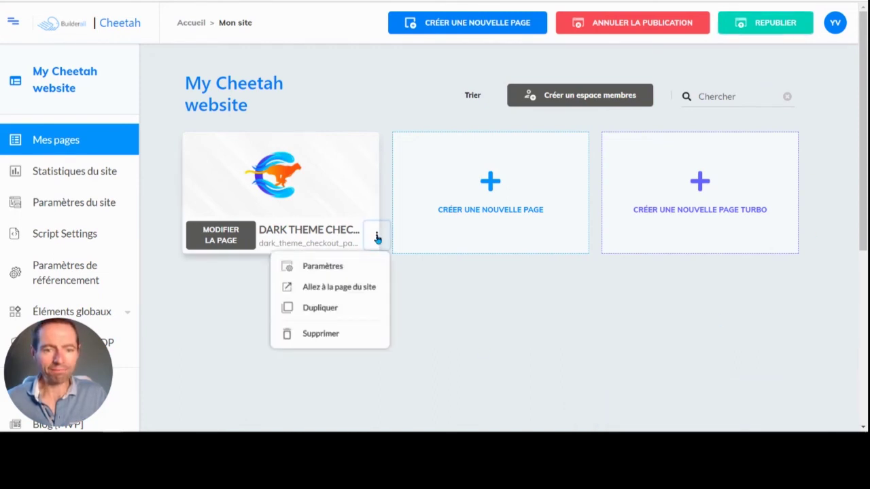
pyautogui.click(339, 286)
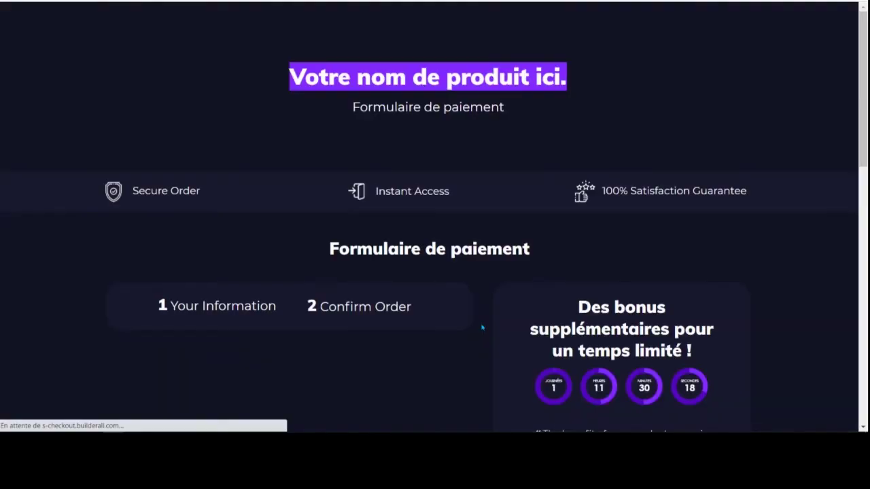
pyautogui.scroll(-4, 199, 232)
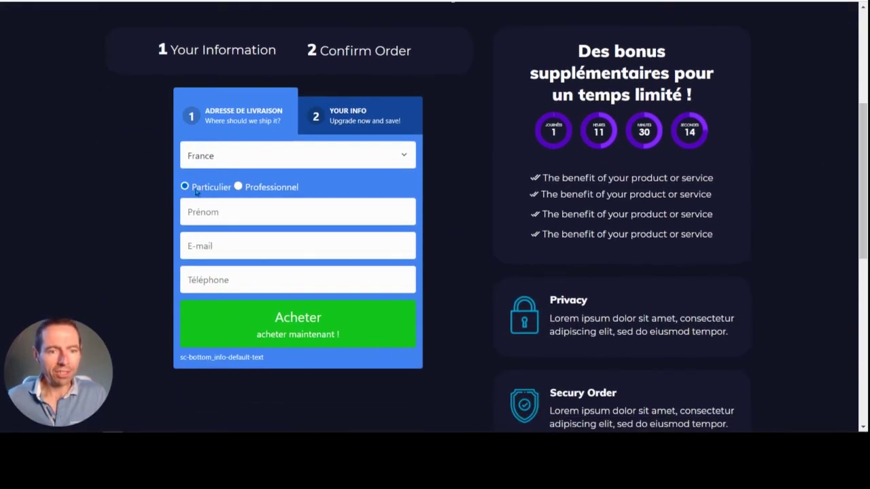
# Fill in the checkout form with Afghanistan as country and the customer's first name, e-mail and phone number, and submit it.
pyautogui.click(211, 212)
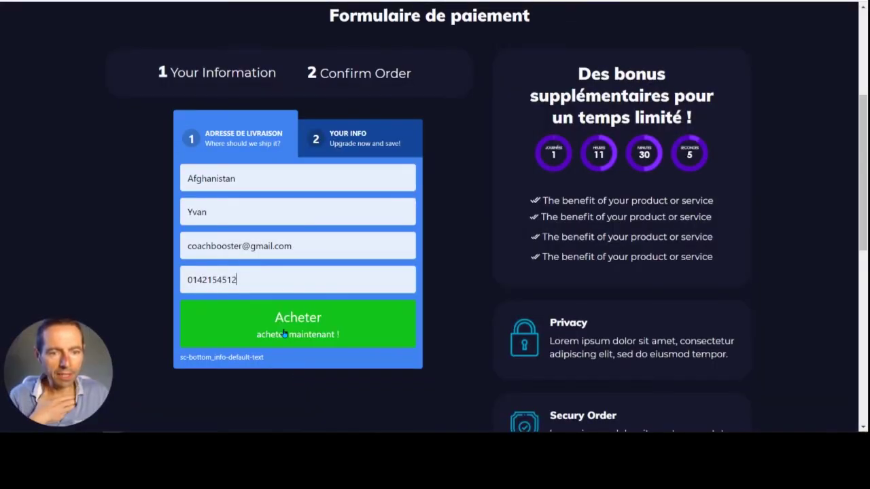
pyautogui.click(285, 332)
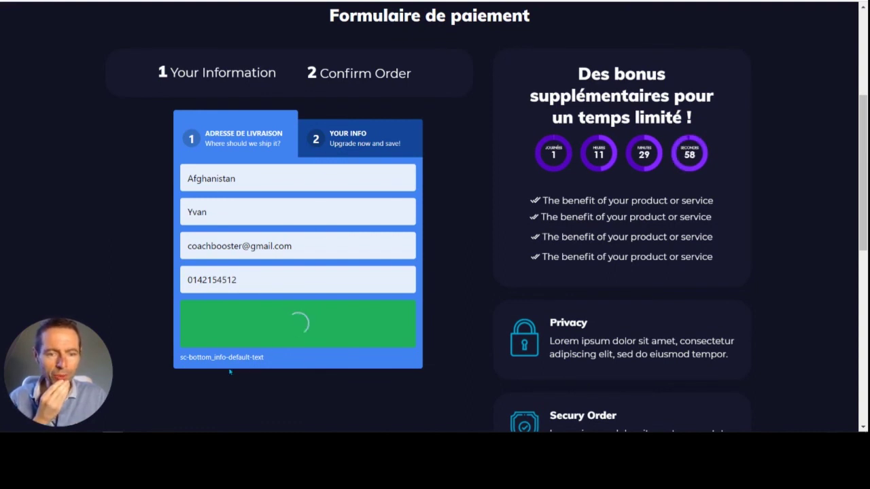
pyautogui.moveTo(863, 146); pyautogui.dragTo(863, 271)
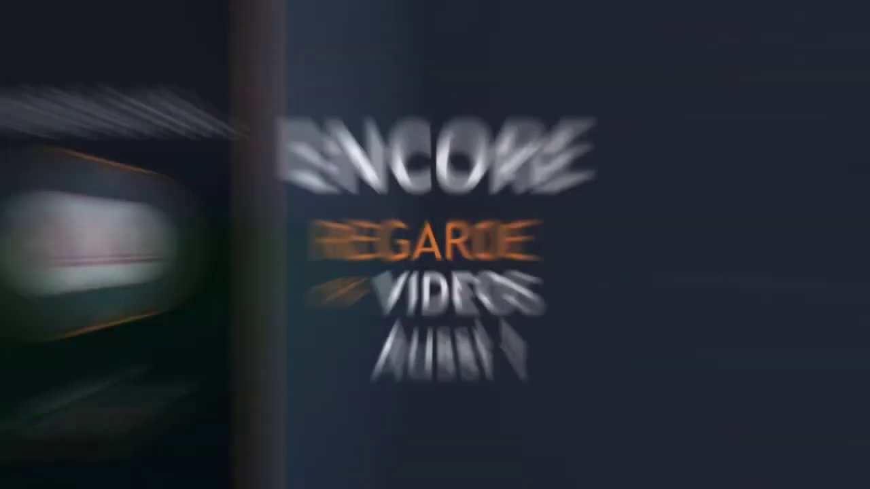